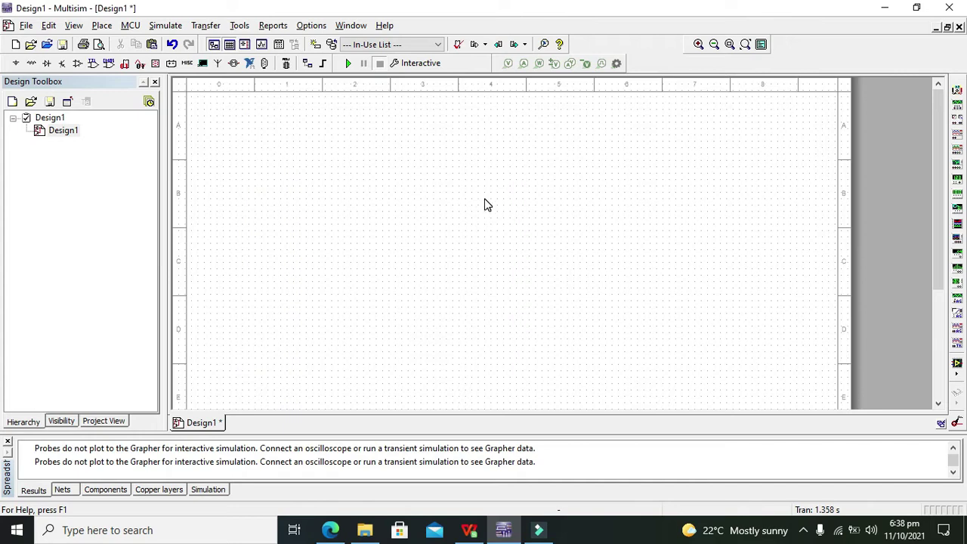
Step: Search all groups for 'triac' and place TRIAC S1 near the sheet centre
{"action": "right_click", "coordinate": [485, 207]}
{"action": "left_click", "coordinate": [475, 198]}
{"action": "left_click_drag", "start_coordinate": [476, 198], "coordinate": [490, 217]}
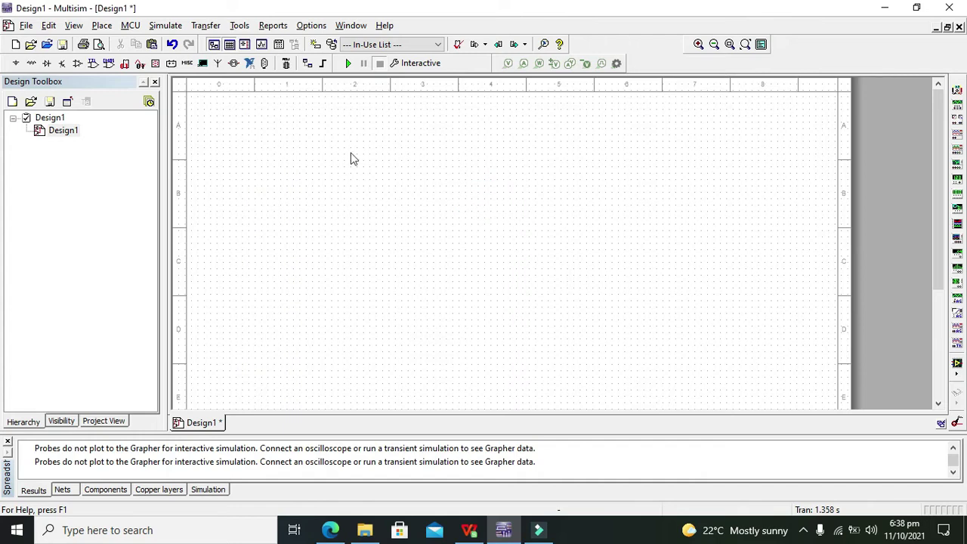
{"action": "left_click", "coordinate": [18, 65]}
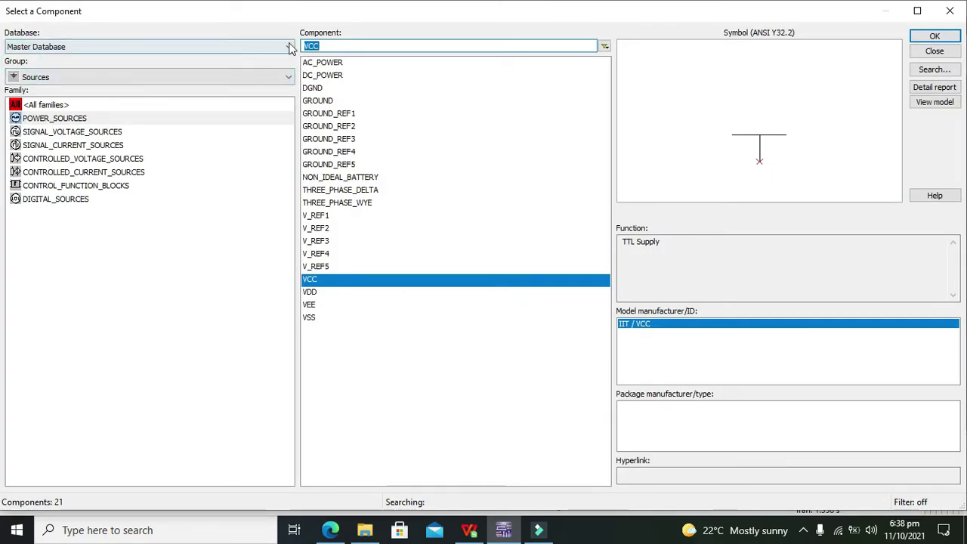
{"action": "left_click", "coordinate": [267, 77]}
{"action": "left_click", "coordinate": [258, 88]}
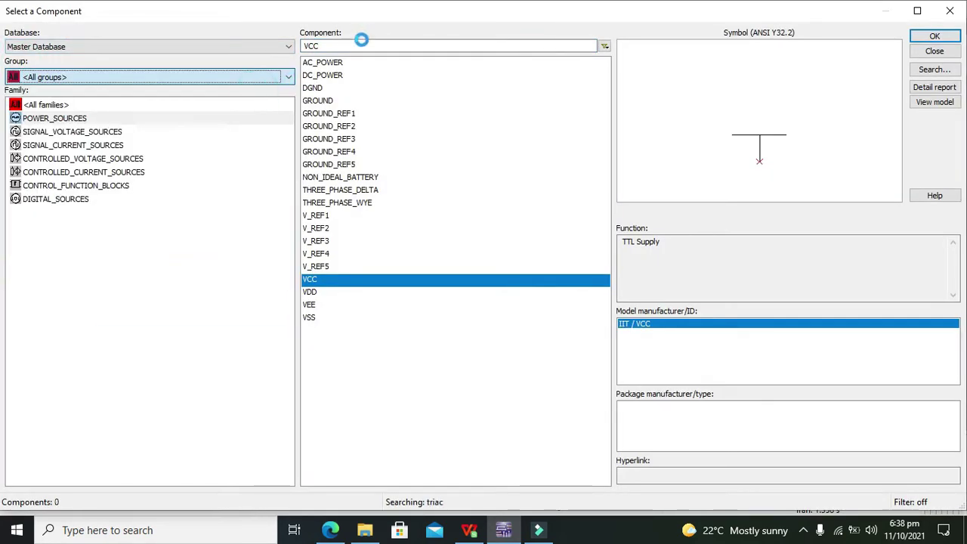
{"action": "double_click", "coordinate": [338, 44]}
{"action": "type", "text": "triac"}
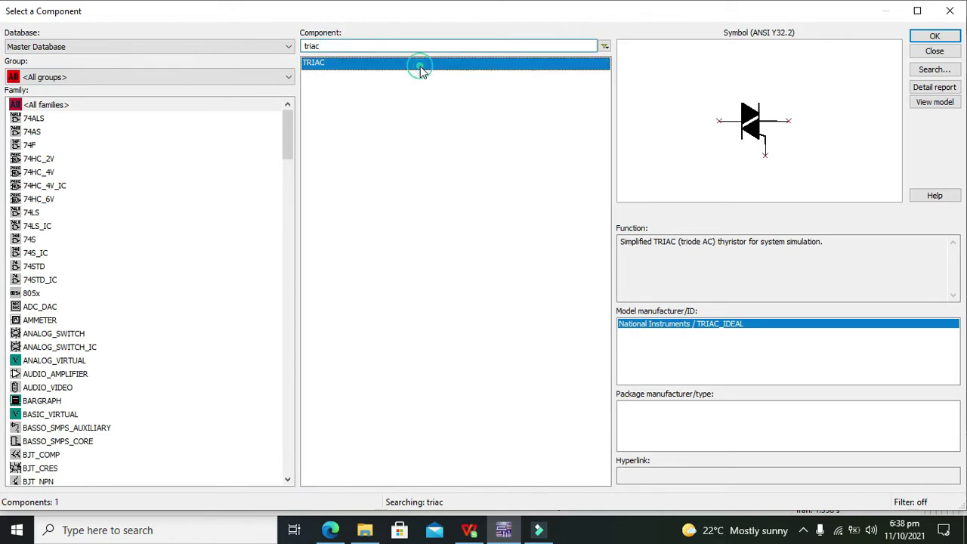
{"action": "left_click", "coordinate": [935, 36]}
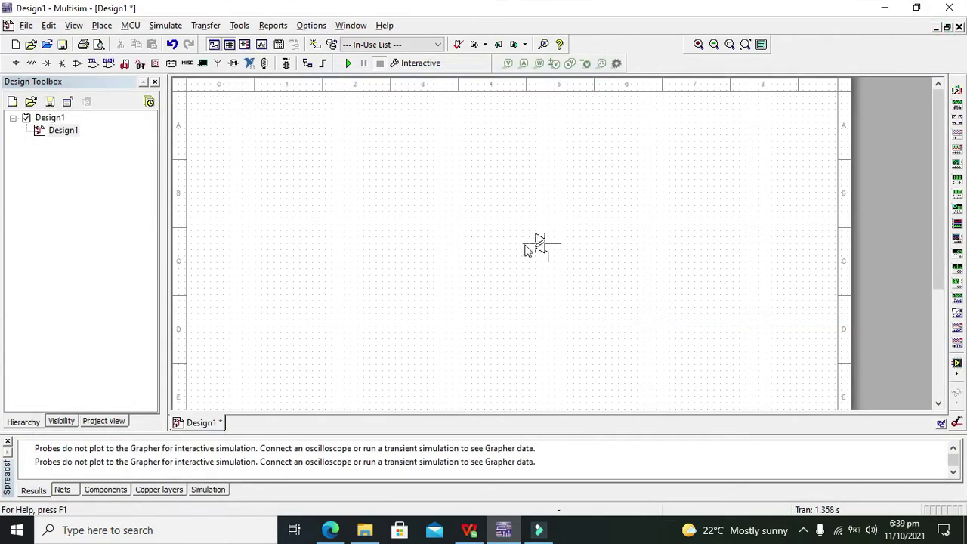
{"action": "left_click", "coordinate": [487, 236]}
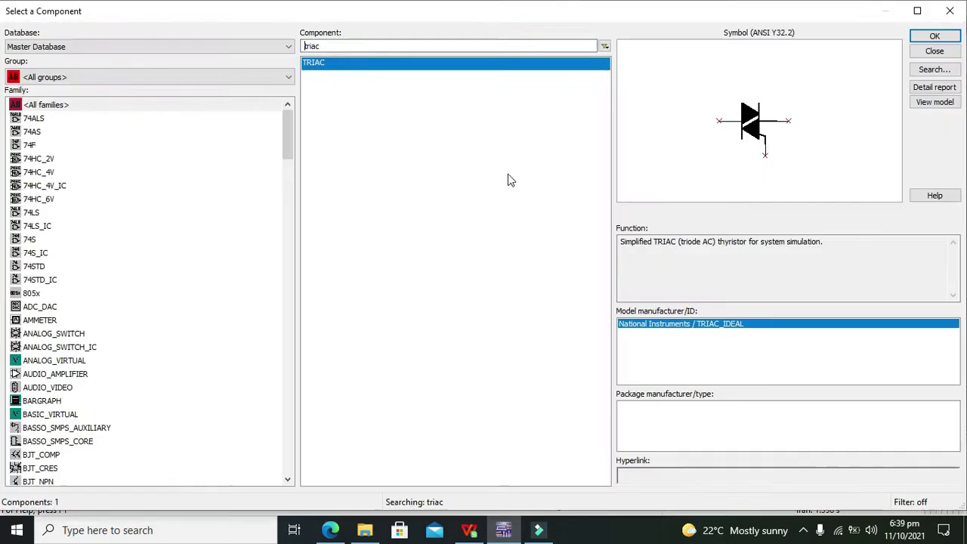
{"action": "left_click", "coordinate": [950, 11]}
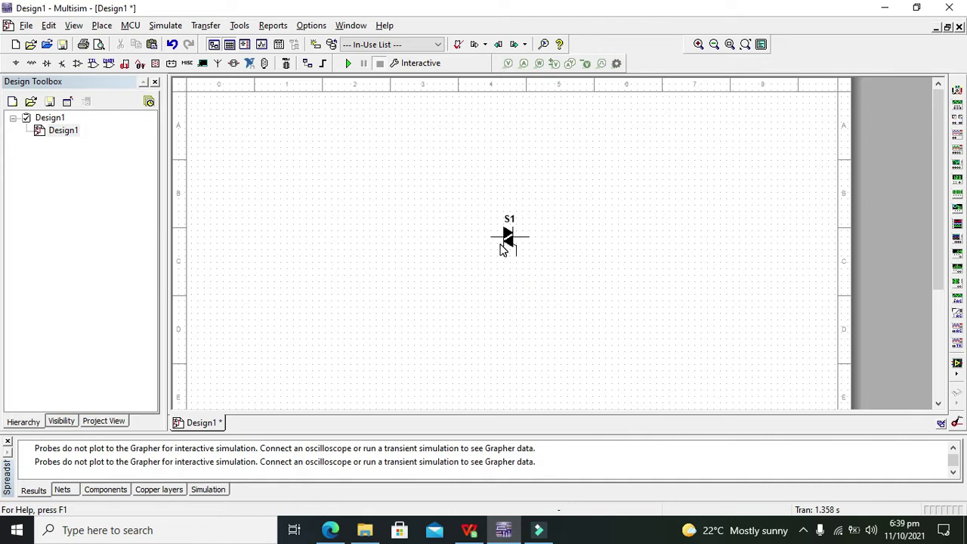
Step: Nudge S1 slightly left and down, then deselect it
{"action": "left_click_drag", "start_coordinate": [506, 246], "coordinate": [493, 252]}
{"action": "left_click", "coordinate": [594, 276]}
{"action": "left_click", "coordinate": [495, 242]}
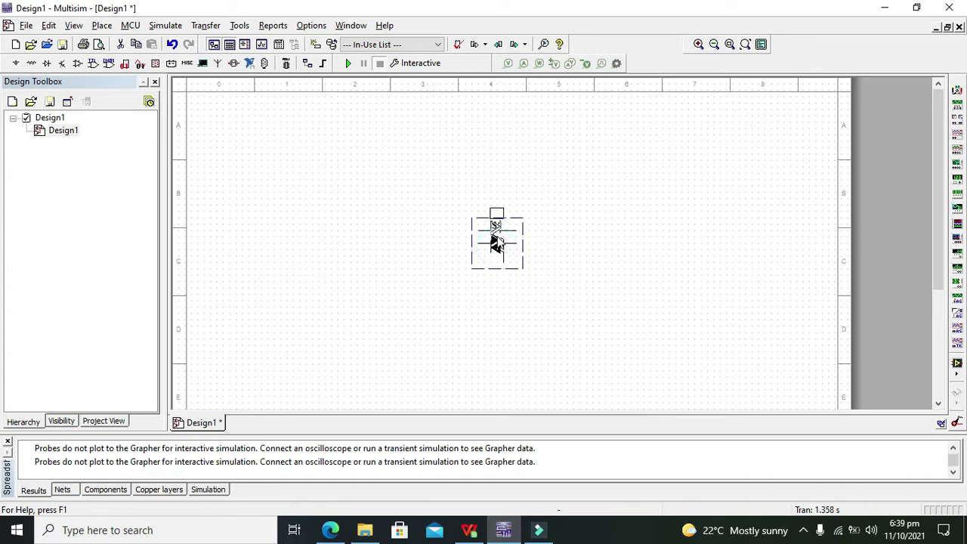
{"action": "left_click", "coordinate": [572, 244]}
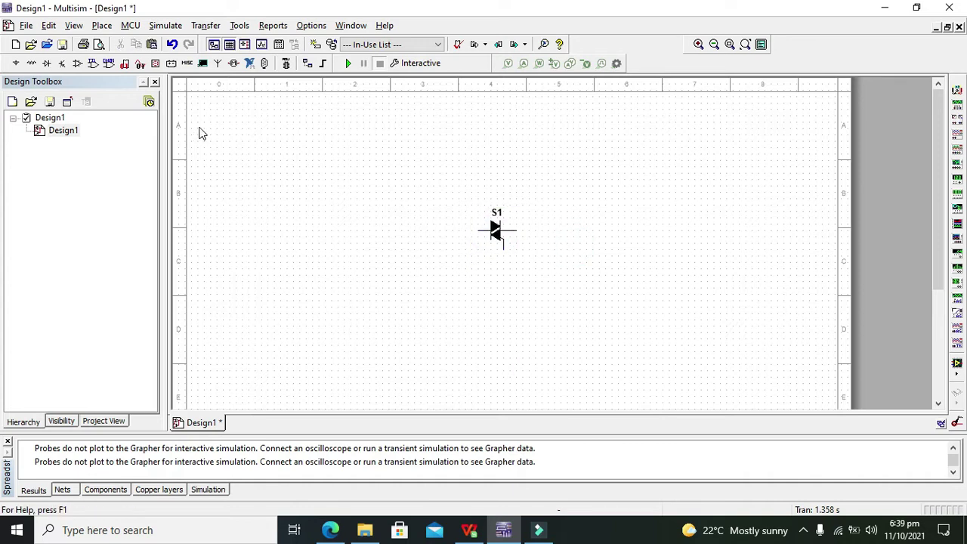
Step: Place AC power source V1 left of S1 and wire its top terminal to S1's left pin
{"action": "left_click", "coordinate": [16, 63]}
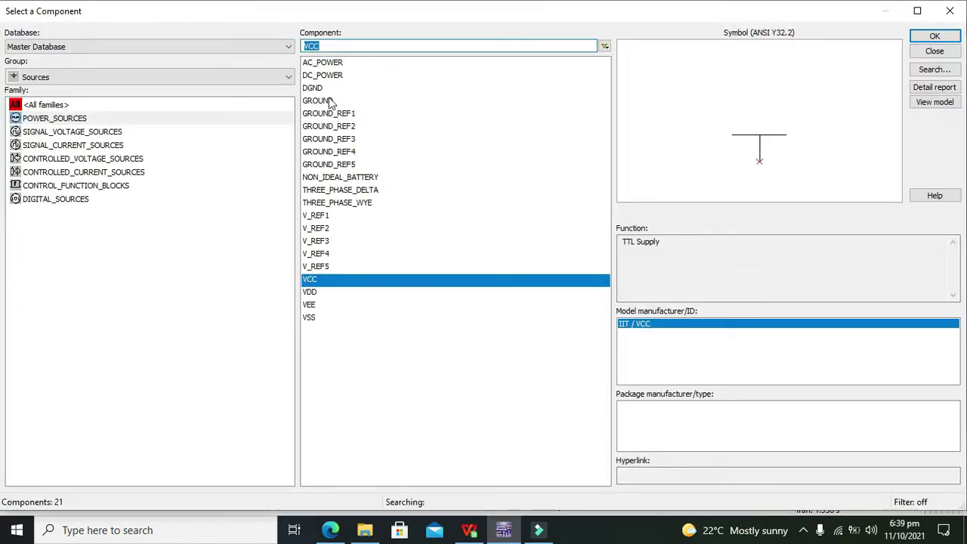
{"action": "left_click", "coordinate": [322, 65]}
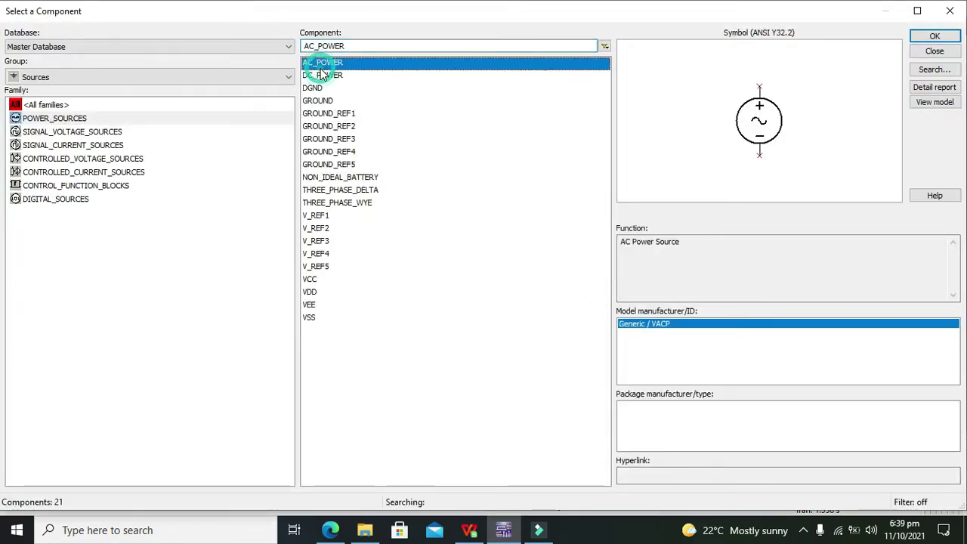
{"action": "left_click", "coordinate": [934, 35]}
{"action": "left_click", "coordinate": [344, 283]}
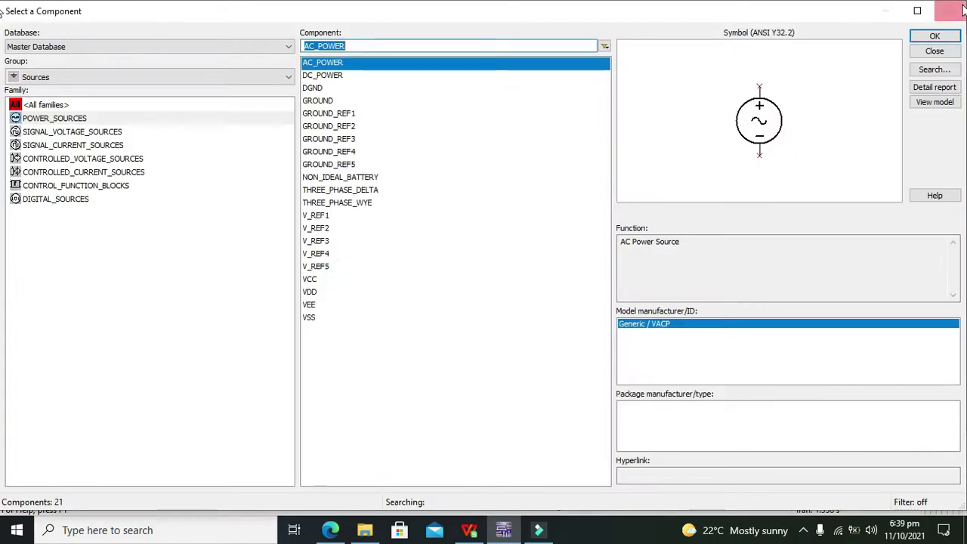
{"action": "key", "text": "Escape"}
{"action": "left_click", "coordinate": [479, 229]}
{"action": "left_click", "coordinate": [343, 233]}
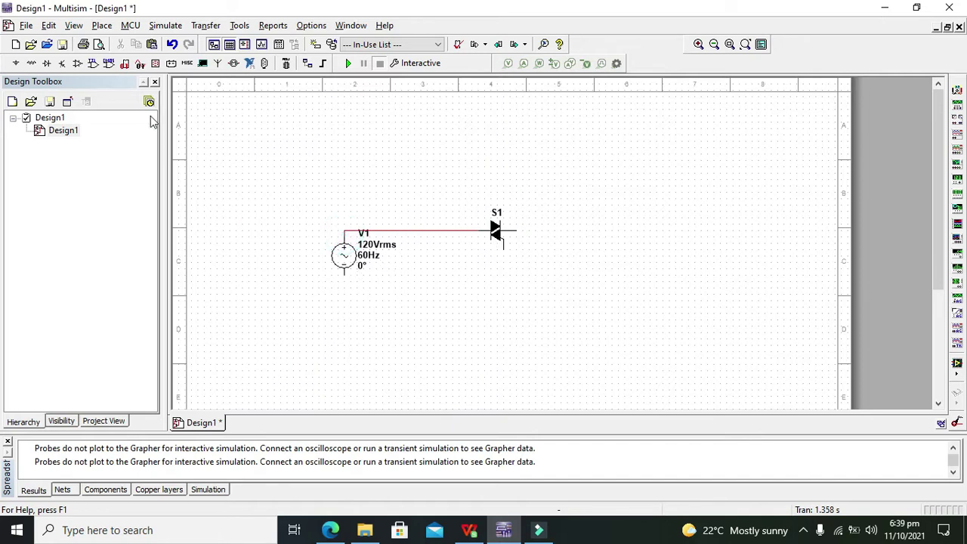
Step: Place a ground directly below V1 and wire it to V1's bottom terminal
{"action": "left_click", "coordinate": [15, 62]}
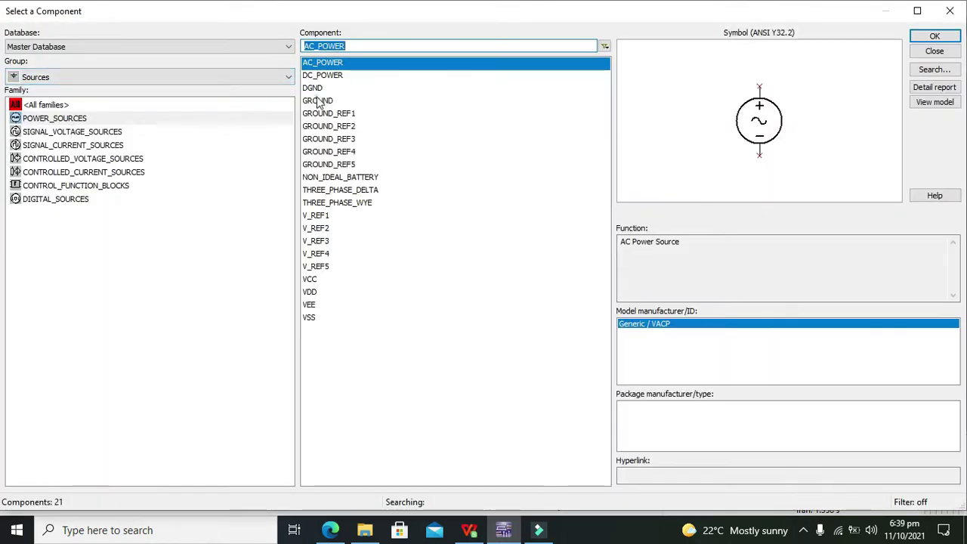
{"action": "left_click", "coordinate": [318, 102]}
{"action": "left_click", "coordinate": [935, 36]}
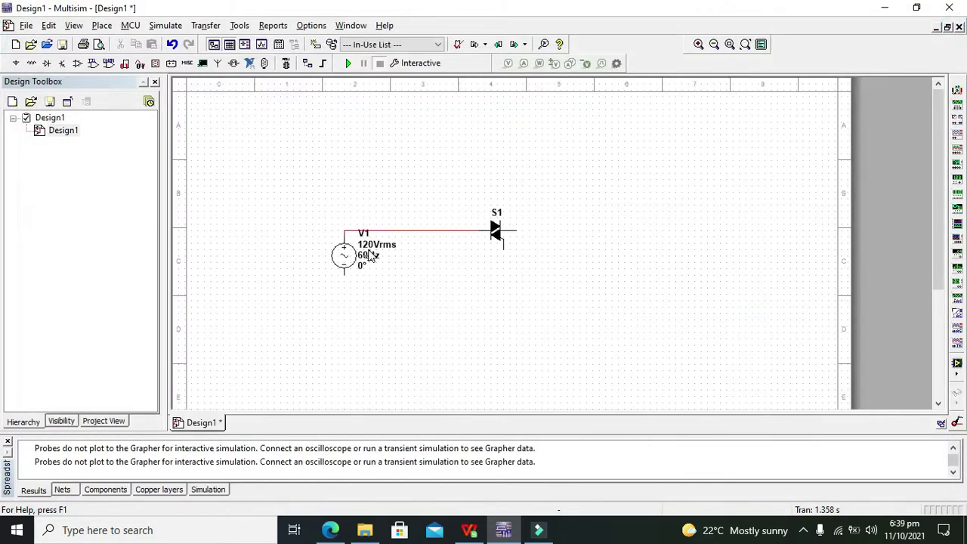
{"action": "left_click", "coordinate": [343, 301]}
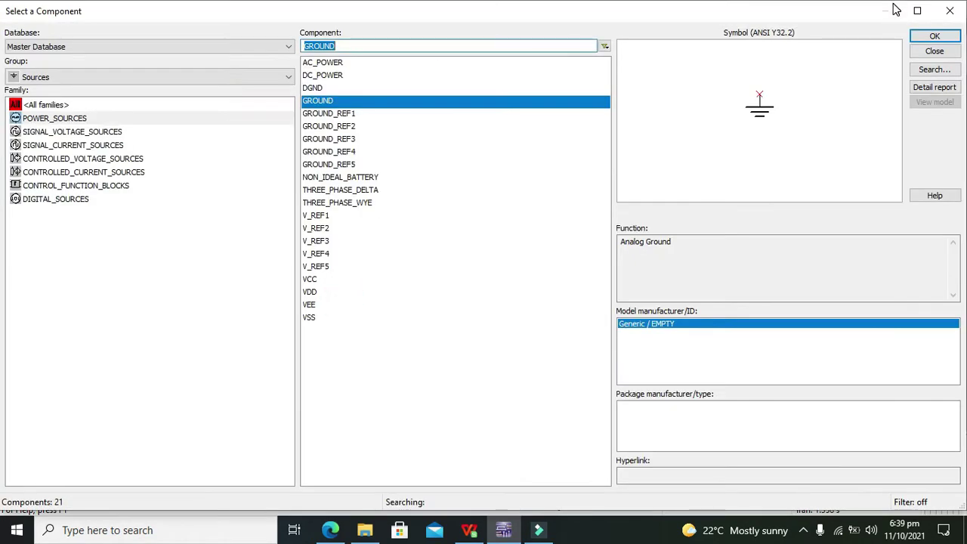
{"action": "left_click", "coordinate": [950, 11]}
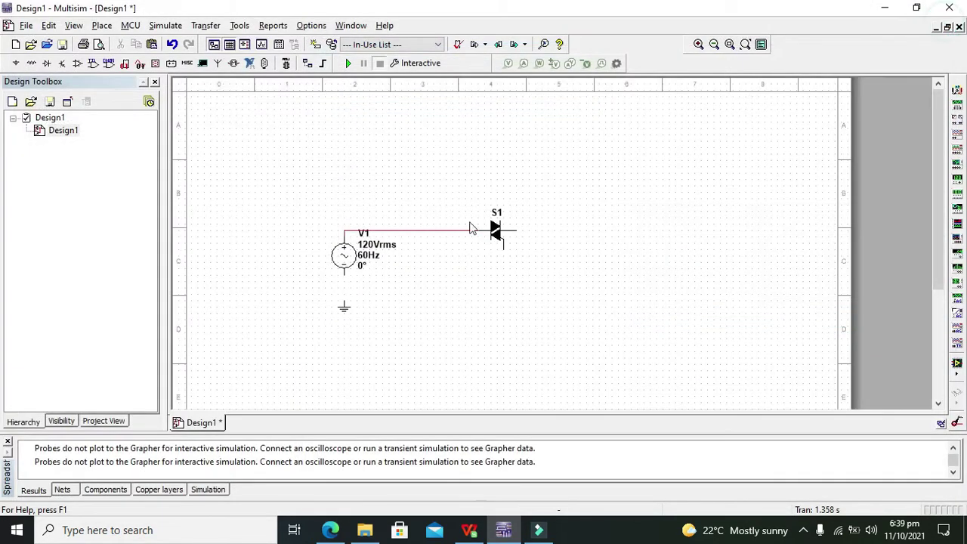
{"action": "left_click", "coordinate": [346, 300]}
{"action": "left_click", "coordinate": [344, 274]}
{"action": "left_click_drag", "start_coordinate": [340, 306], "coordinate": [344, 308]}
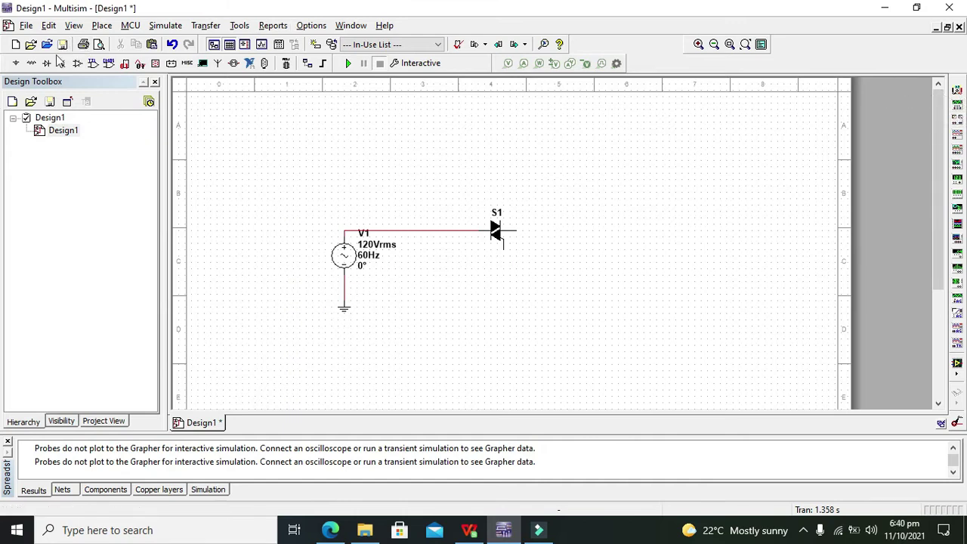
Step: Place a 470 Ω Basic resistor R1 right of S1 and wire its left pin to S1's right pin
{"action": "left_click", "coordinate": [32, 62]}
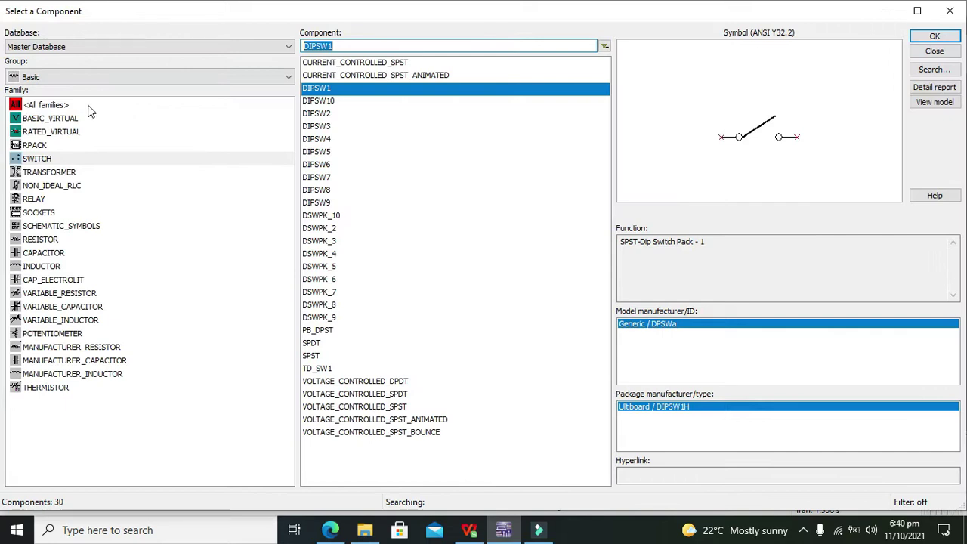
{"action": "left_click", "coordinate": [86, 77]}
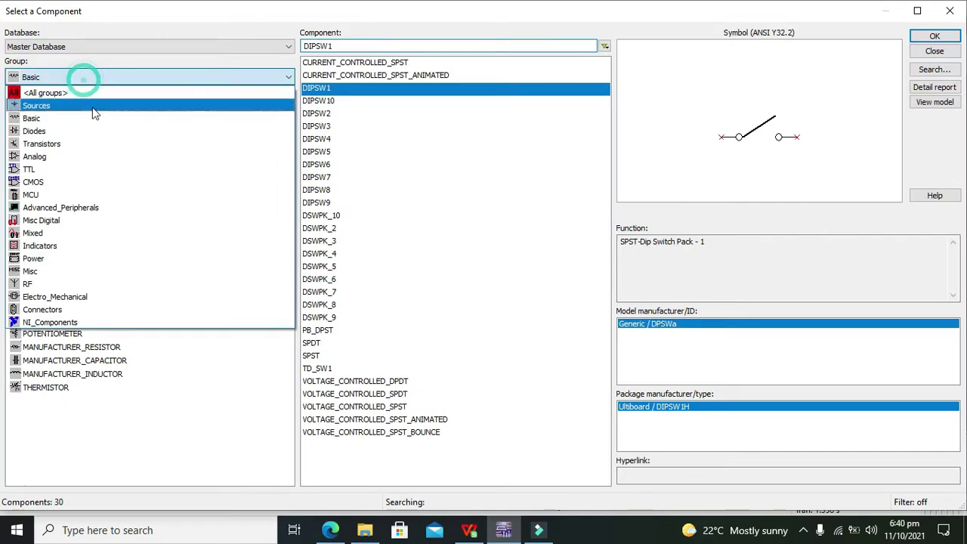
{"action": "left_click", "coordinate": [52, 118]}
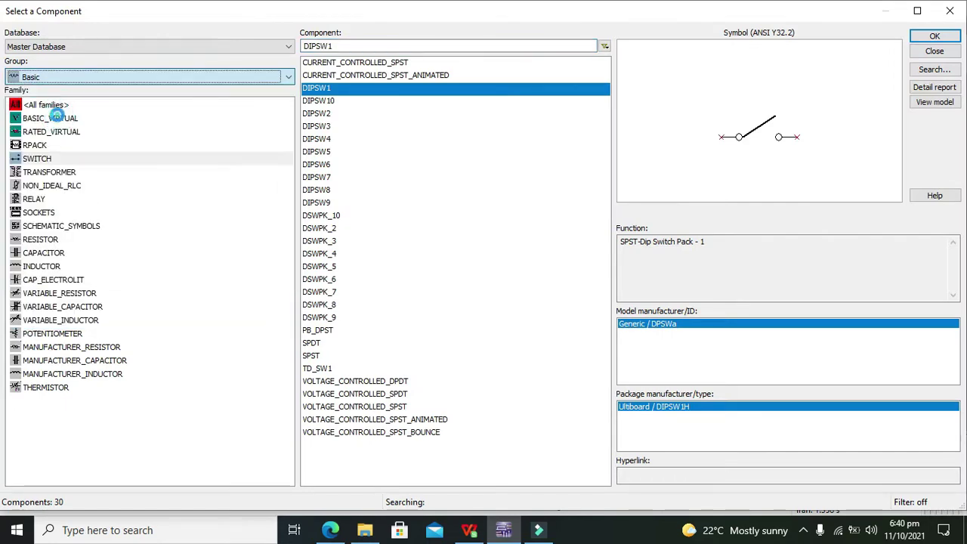
{"action": "left_click", "coordinate": [47, 239]}
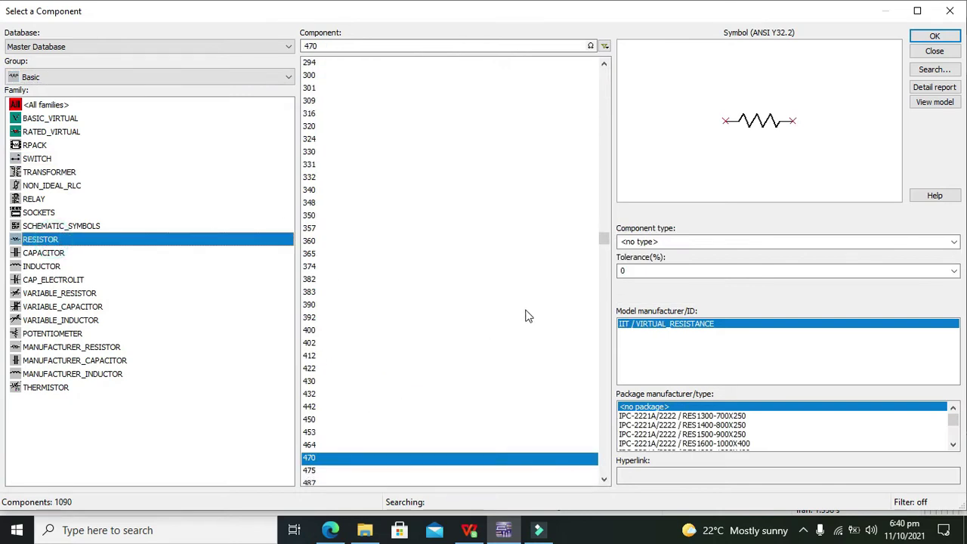
{"action": "left_click", "coordinate": [381, 458]}
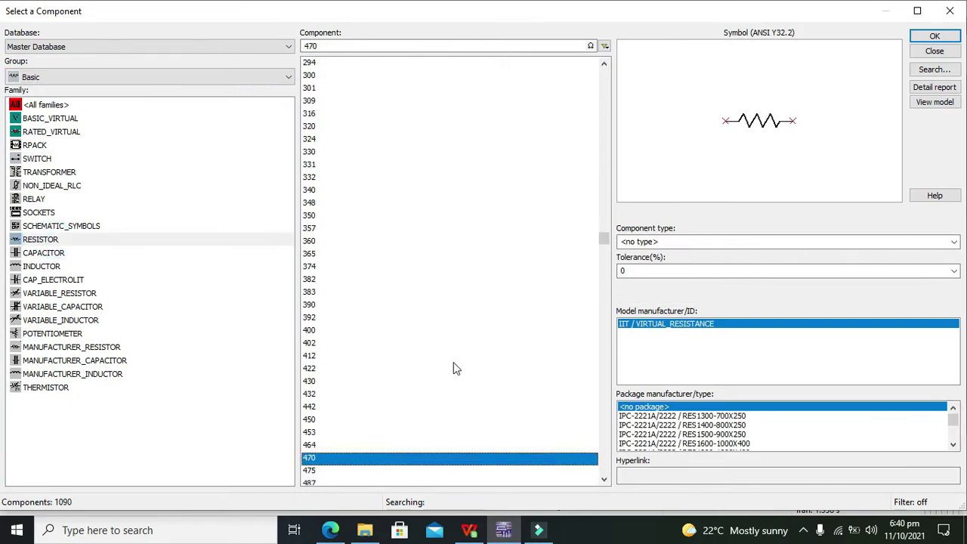
{"action": "left_click", "coordinate": [935, 36]}
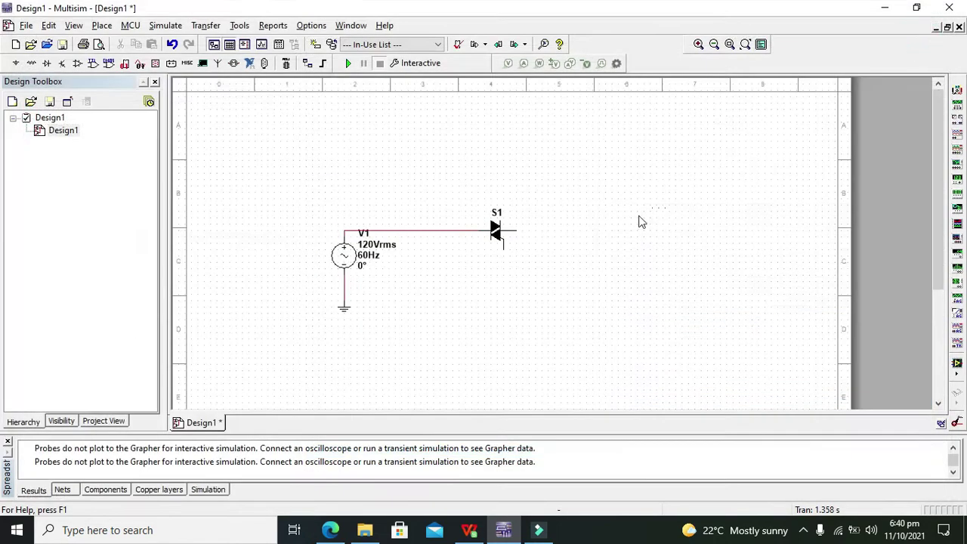
{"action": "left_click", "coordinate": [592, 229]}
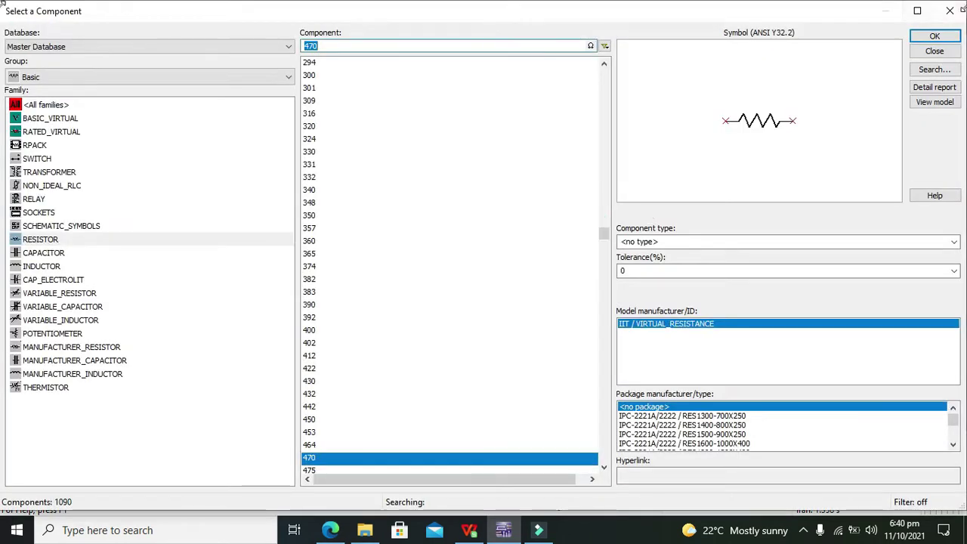
{"action": "left_click", "coordinate": [950, 10]}
{"action": "left_click", "coordinate": [593, 229]}
{"action": "left_click", "coordinate": [517, 230]}
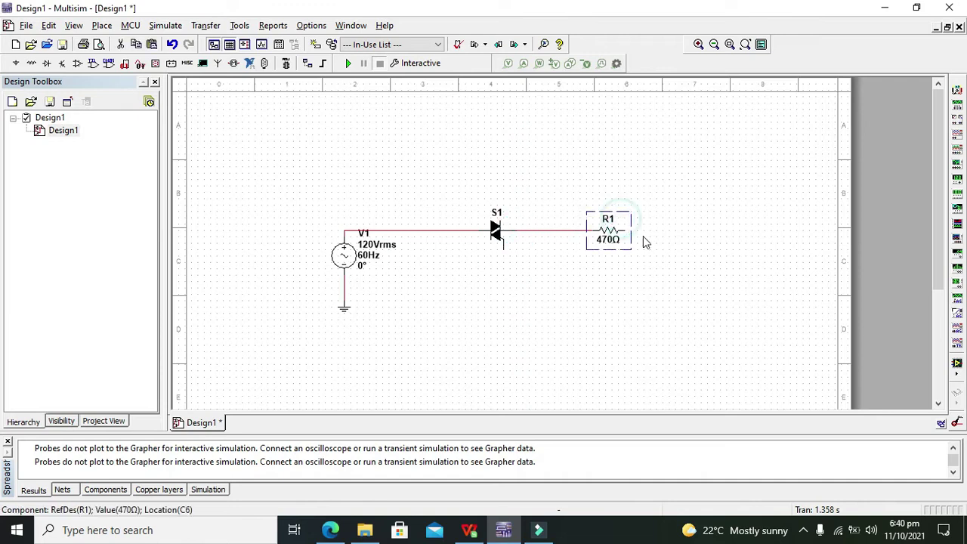
{"action": "left_click", "coordinate": [671, 234]}
{"action": "left_click", "coordinate": [14, 63]}
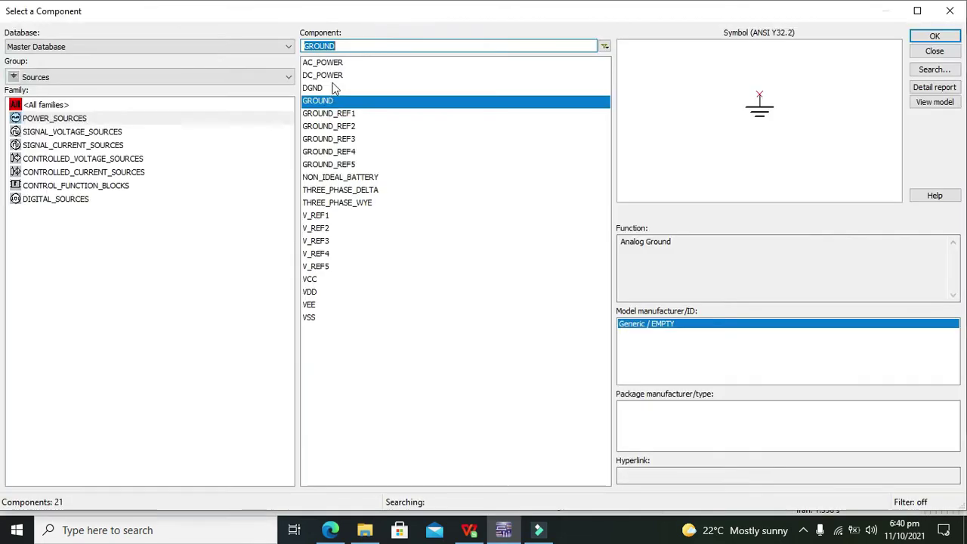
Step: Place a ground below R1, wire R1's right end to it, and lower it slightly
{"action": "left_click", "coordinate": [918, 37]}
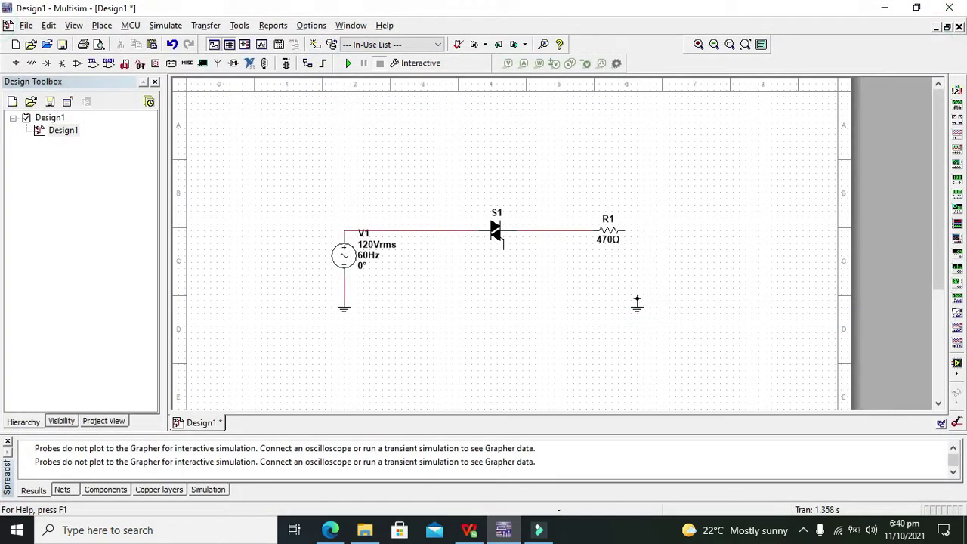
{"action": "left_click", "coordinate": [637, 301]}
{"action": "left_click", "coordinate": [637, 299]}
{"action": "left_click", "coordinate": [624, 230]}
{"action": "left_click_drag", "start_coordinate": [639, 305], "coordinate": [639, 313]}
{"action": "left_click_drag", "start_coordinate": [292, 196], "coordinate": [477, 285]}
{"action": "left_click", "coordinate": [779, 298]}
Step: Place DIPSW1 switch S2 below S1 and wire its right terminal to S1's gate pin
{"action": "left_click", "coordinate": [15, 64]}
{"action": "left_click", "coordinate": [59, 78]}
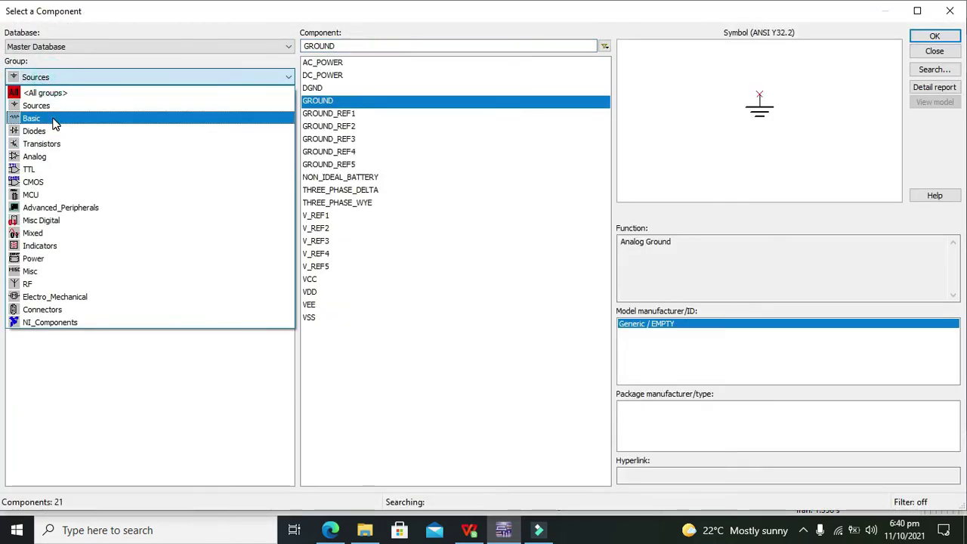
{"action": "left_click", "coordinate": [54, 120]}
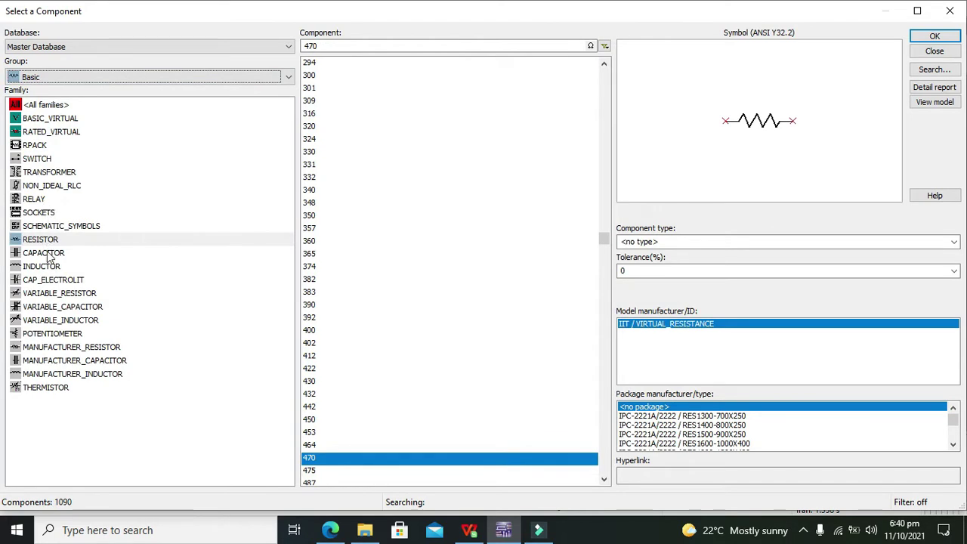
{"action": "left_click", "coordinate": [37, 159]}
{"action": "left_click", "coordinate": [934, 35]}
{"action": "left_click", "coordinate": [436, 314]}
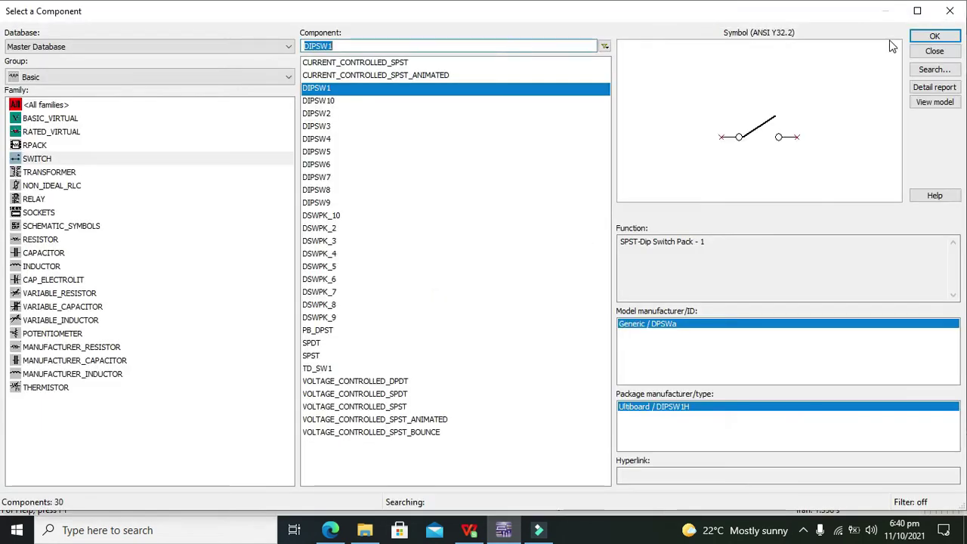
{"action": "left_click", "coordinate": [949, 10]}
{"action": "left_click", "coordinate": [476, 311]}
{"action": "left_click", "coordinate": [503, 244]}
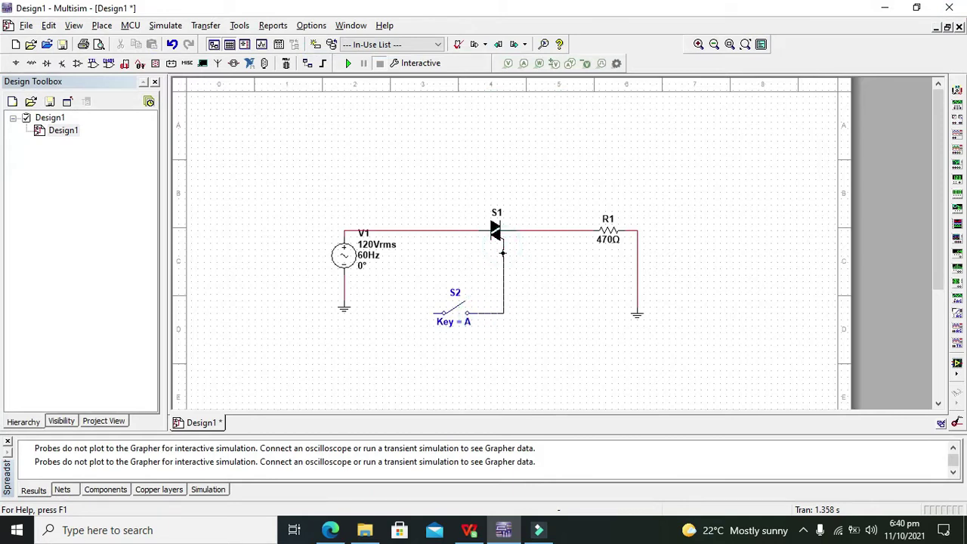
{"action": "left_click", "coordinate": [528, 255]}
Step: Move S2 lower, place a 5.0 V VCC to its left, and wire VCC to S2's left terminal
{"action": "left_click_drag", "start_coordinate": [454, 316], "coordinate": [461, 350]}
{"action": "left_click", "coordinate": [514, 345]}
{"action": "left_click", "coordinate": [17, 65]}
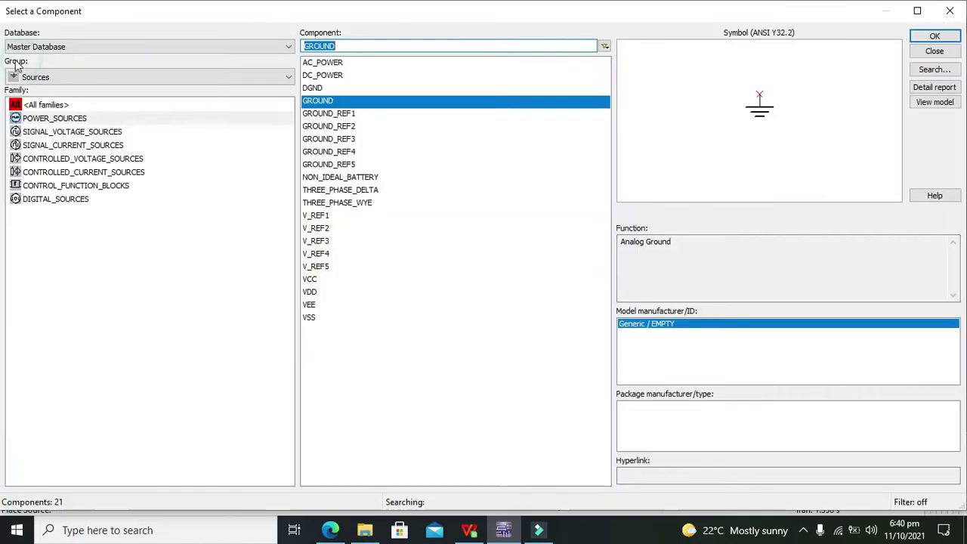
{"action": "left_click", "coordinate": [325, 280]}
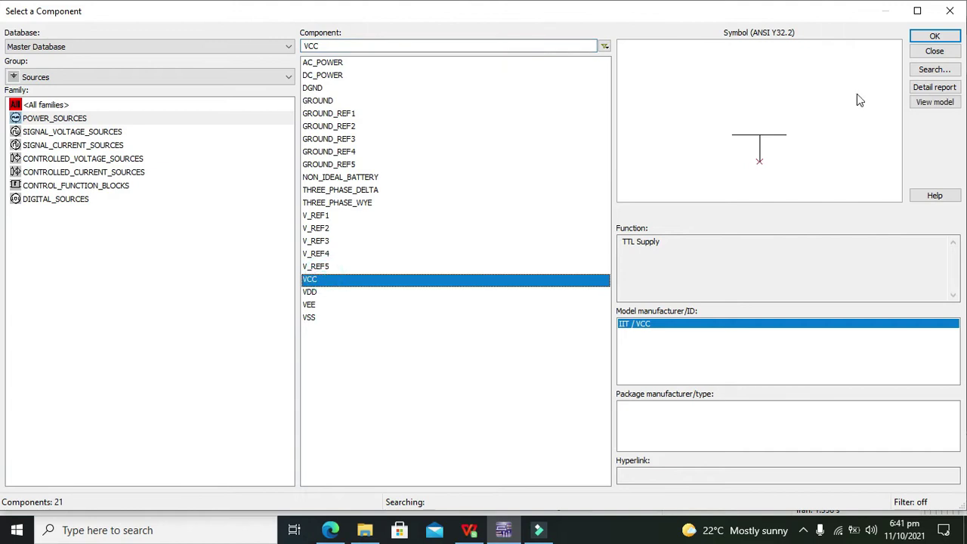
{"action": "left_click", "coordinate": [934, 50]}
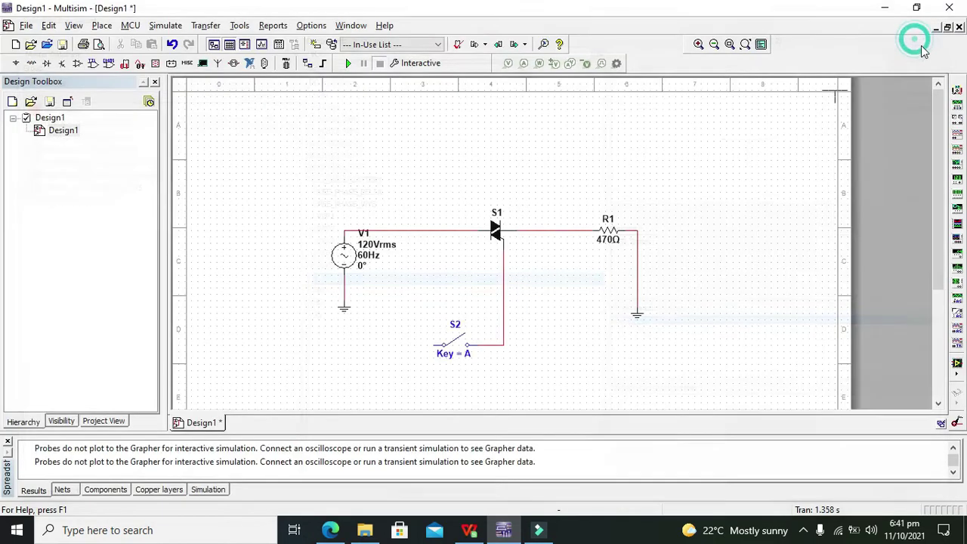
{"action": "left_click", "coordinate": [406, 316]}
{"action": "left_click", "coordinate": [950, 11]}
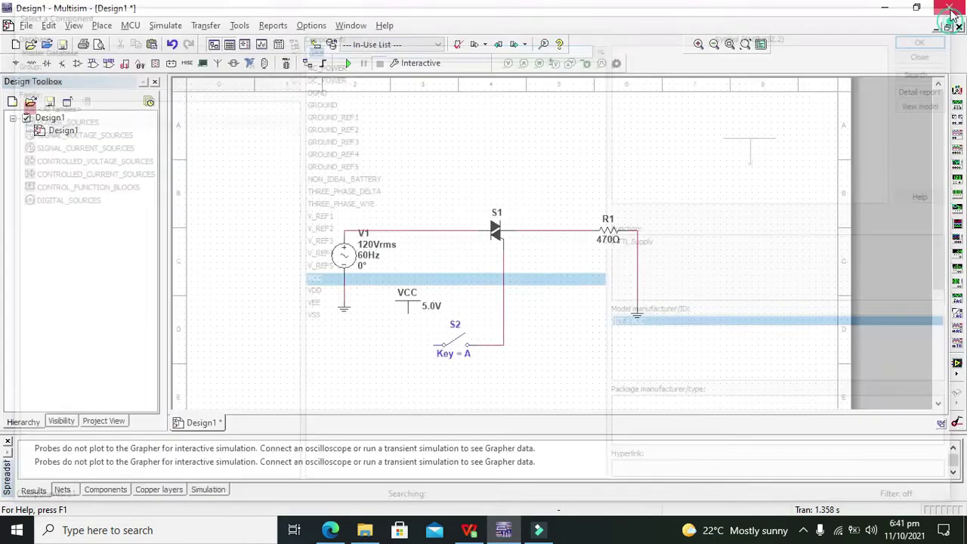
{"action": "left_click", "coordinate": [408, 315]}
{"action": "left_click", "coordinate": [433, 346]}
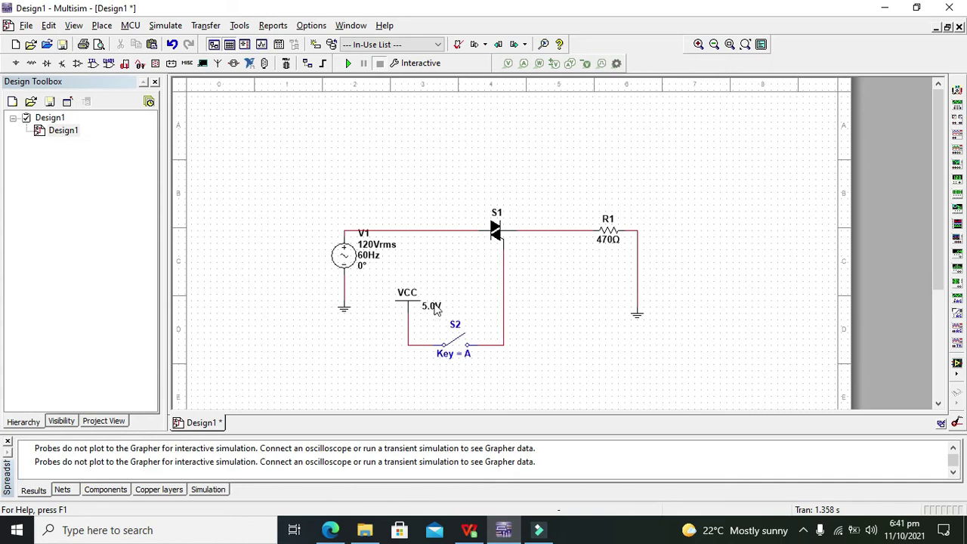
Step: Change V1 to 50 Vrms at 60 Hz, then briefly run and stop the simulation
{"action": "double_click", "coordinate": [345, 261]}
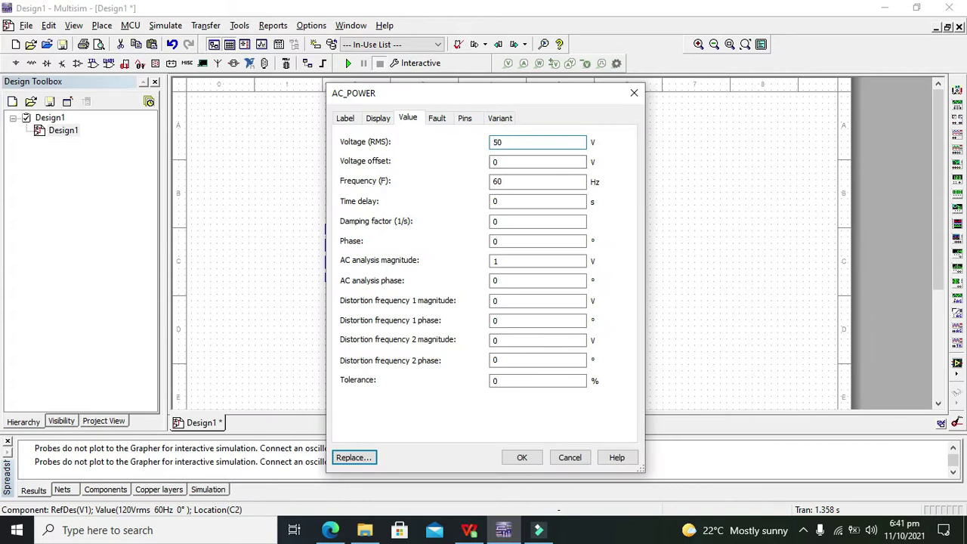
{"action": "left_click", "coordinate": [512, 183]}
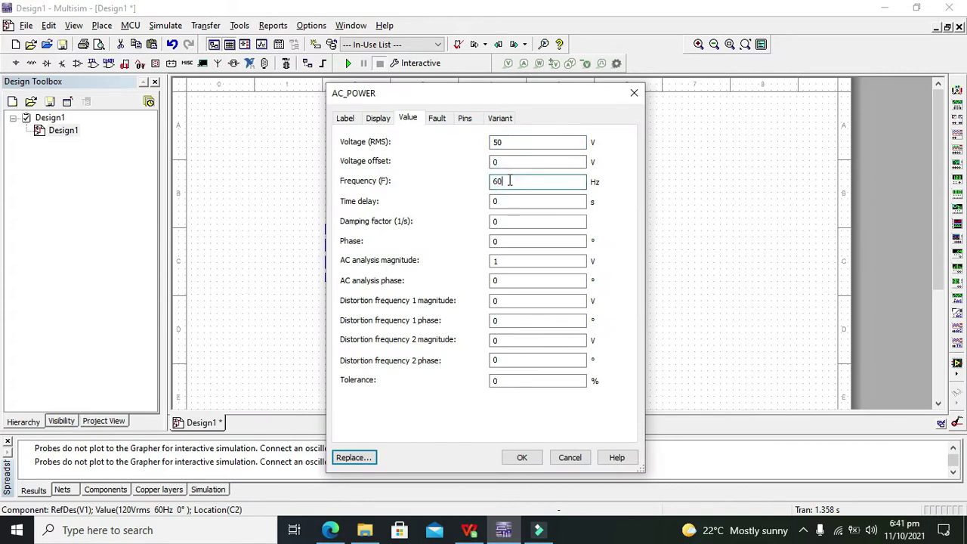
{"action": "left_click", "coordinate": [522, 457]}
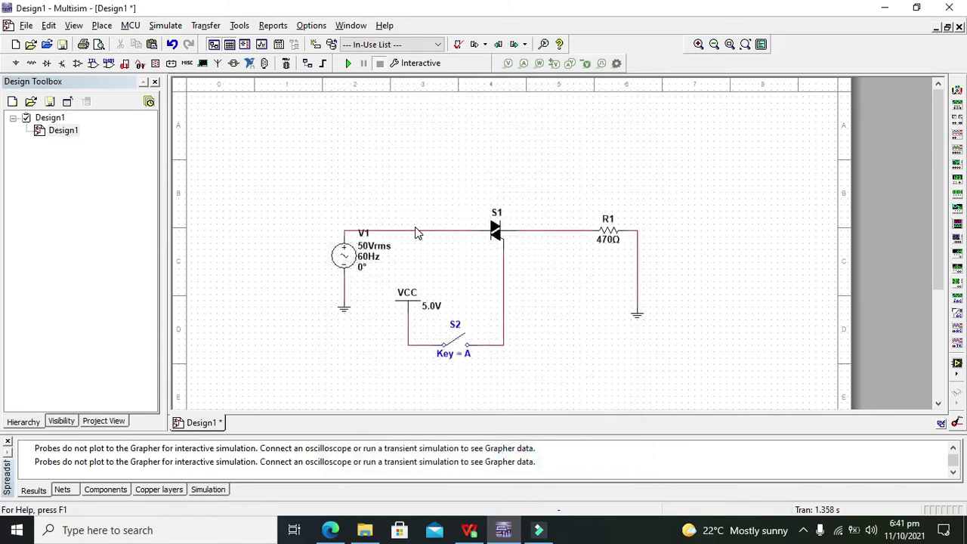
{"action": "left_click", "coordinate": [347, 64]}
{"action": "left_click", "coordinate": [380, 64]}
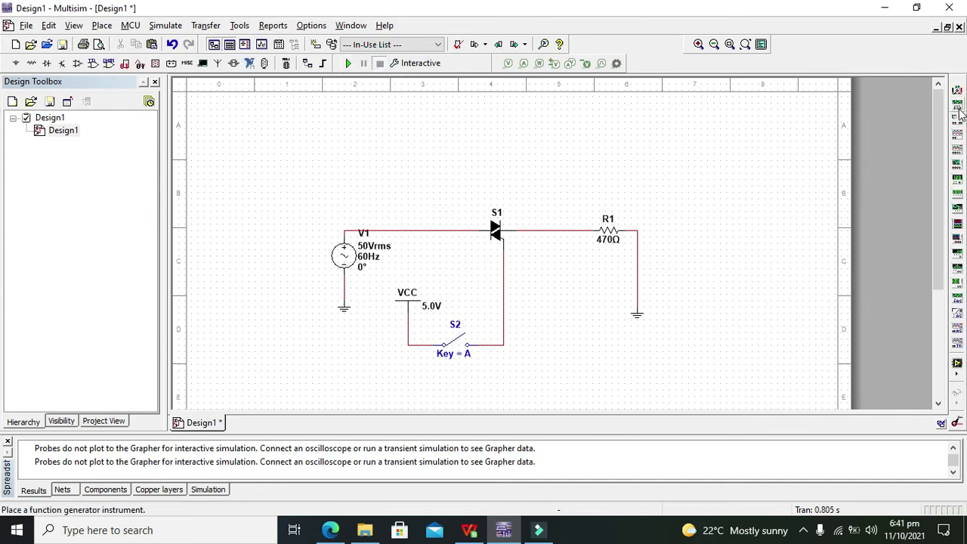
Step: Add oscilloscope XSC1 at top right, wiring channel A + to the S1–R1 node and A − to the R1–ground wire
{"action": "left_click", "coordinate": [956, 135]}
{"action": "left_click", "coordinate": [738, 187]}
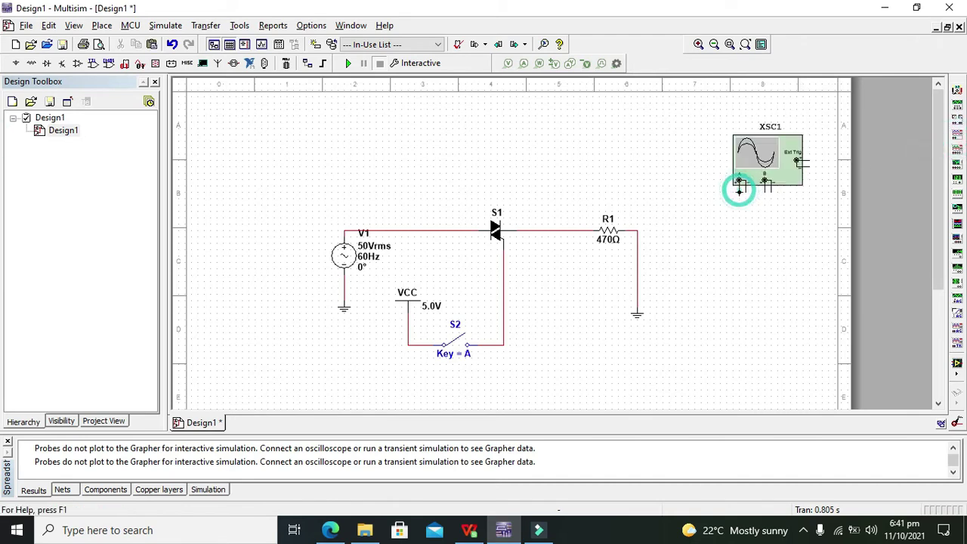
{"action": "left_click", "coordinate": [740, 186]}
{"action": "left_click", "coordinate": [619, 181]}
{"action": "left_click", "coordinate": [554, 230]}
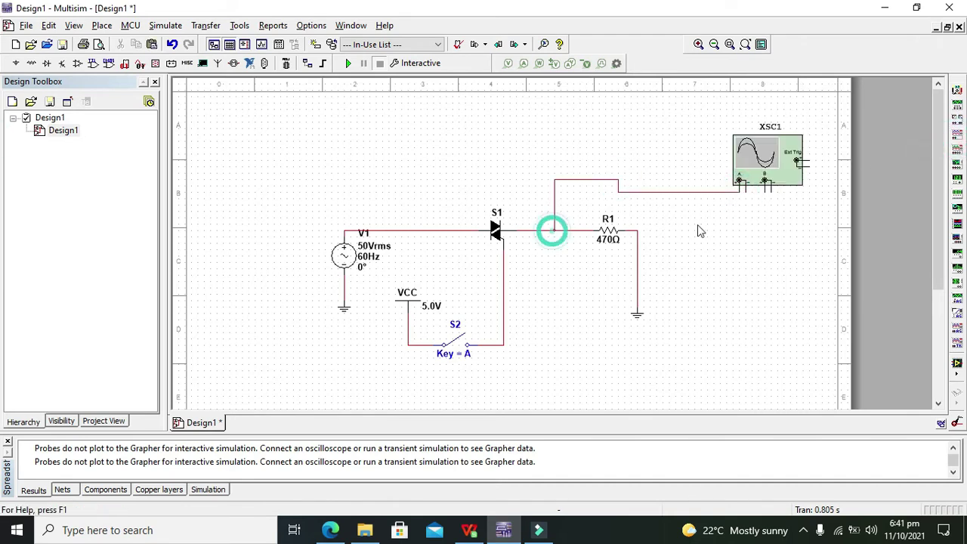
{"action": "left_click", "coordinate": [746, 188]}
{"action": "left_click", "coordinate": [639, 275]}
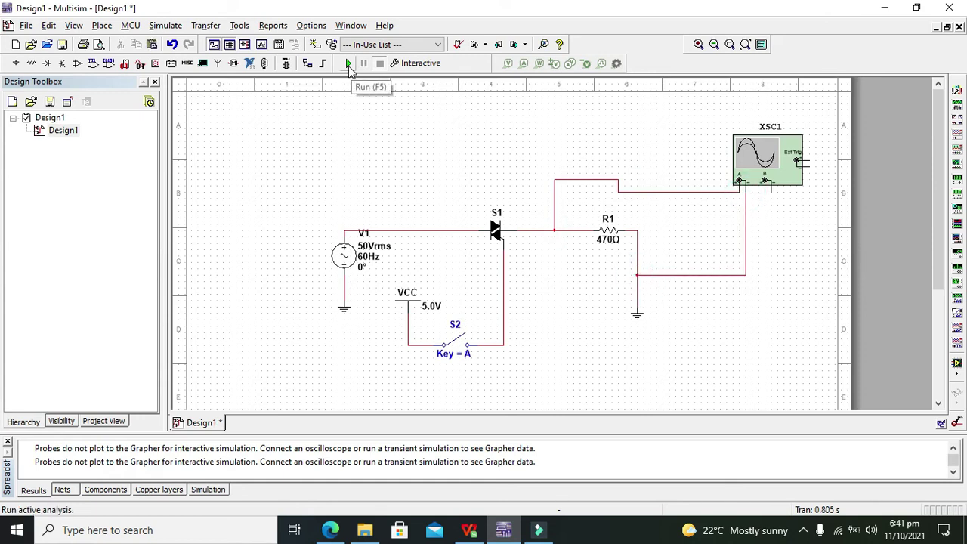
Step: Run the simulation and open the XSC1 display, moved right to keep the circuit visible
{"action": "left_click", "coordinate": [348, 63]}
{"action": "double_click", "coordinate": [765, 155]}
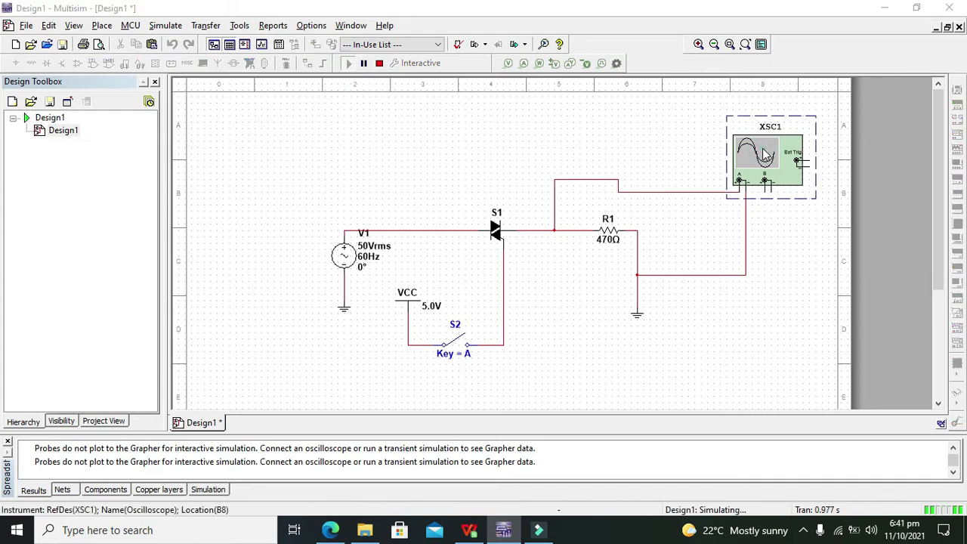
{"action": "left_click_drag", "start_coordinate": [467, 110], "coordinate": [710, 92]}
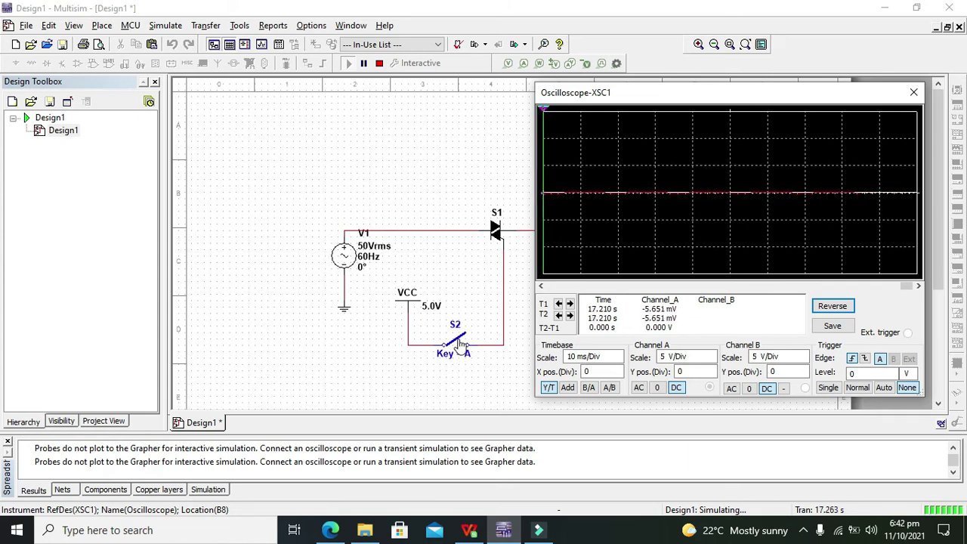
Step: Close switch S2 to trigger the TRIAC and raise Channel A to 50 V/Div
{"action": "left_click", "coordinate": [461, 344]}
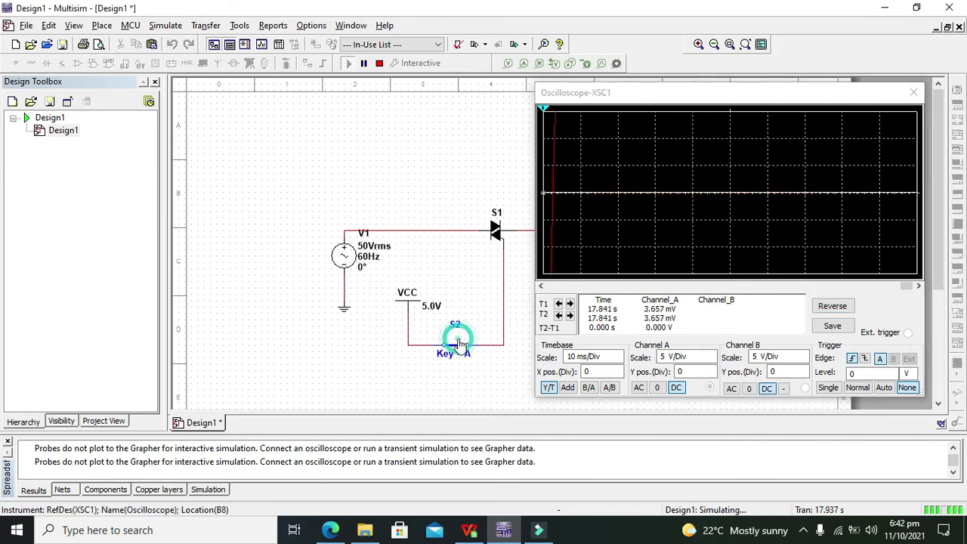
{"action": "left_click", "coordinate": [712, 354]}
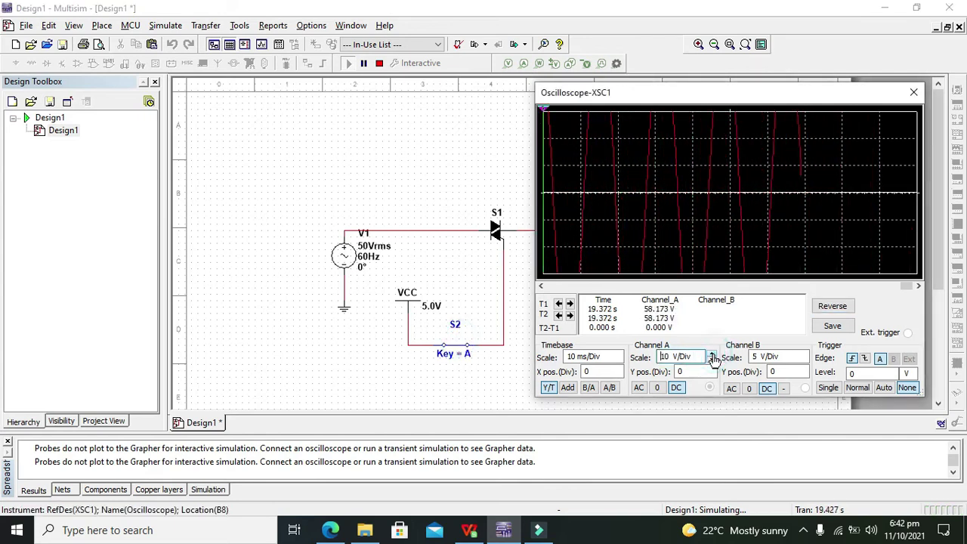
{"action": "left_click", "coordinate": [712, 354]}
{"action": "left_click", "coordinate": [712, 353]}
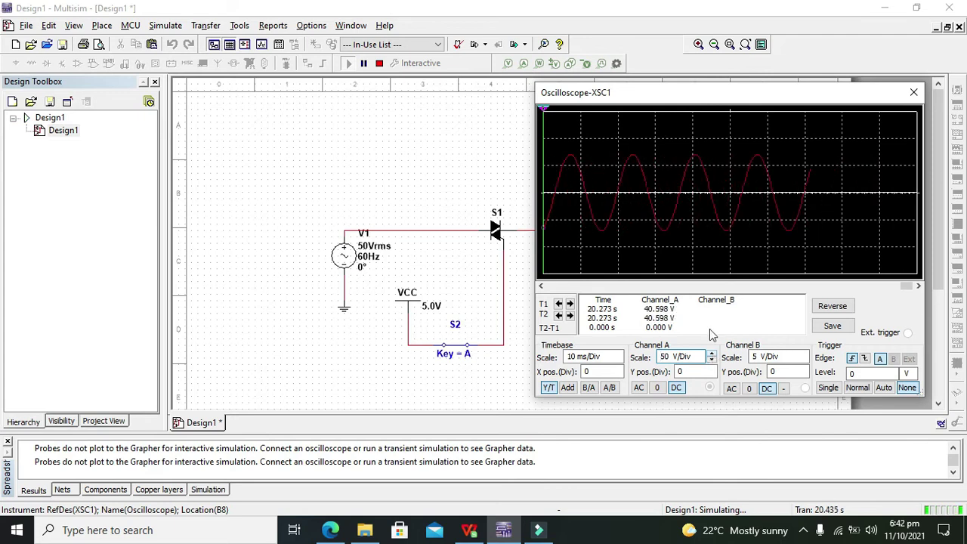
{"action": "left_click_drag", "start_coordinate": [663, 95], "coordinate": [752, 112]}
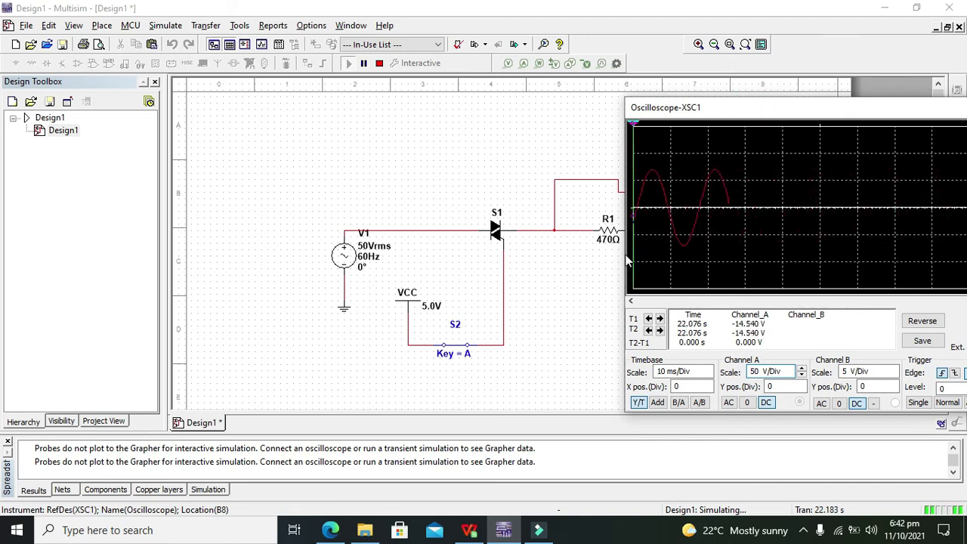
Step: Toggle S2 open and closed twice, leaving it closed
{"action": "left_click", "coordinate": [456, 345]}
{"action": "left_click", "coordinate": [456, 344]}
{"action": "left_click", "coordinate": [457, 344]}
{"action": "left_click", "coordinate": [456, 345]}
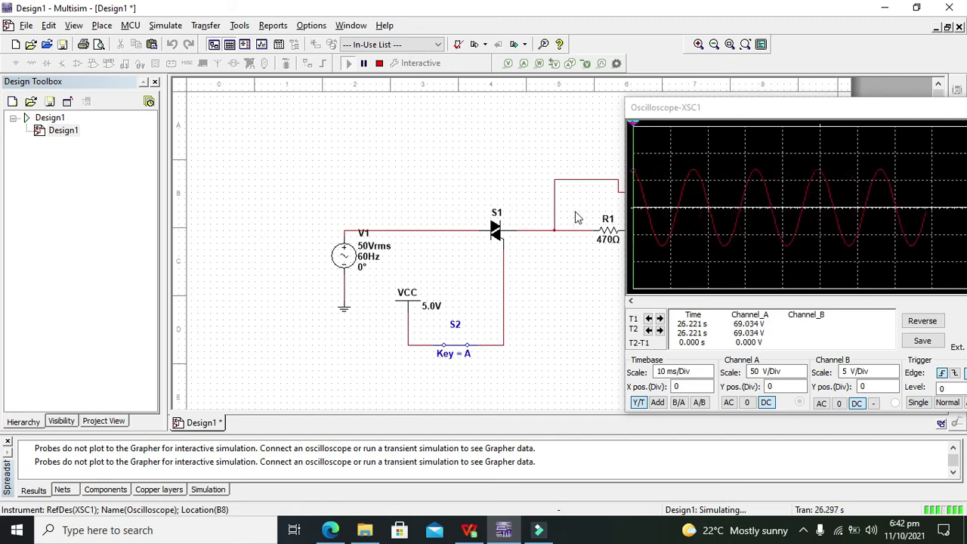
Step: Move the XSC1 oscilloscope window to show the full sine trace of about 65 V beside the schematic
{"action": "left_click", "coordinate": [667, 108]}
{"action": "mouse_move", "coordinate": [686, 110]}
{"action": "left_mouse_down"}
{"action": "mouse_move", "coordinate": [760, 112]}
{"action": "mouse_move", "coordinate": [698, 113]}
{"action": "mouse_move", "coordinate": [695, 100]}
{"action": "left_mouse_up"}
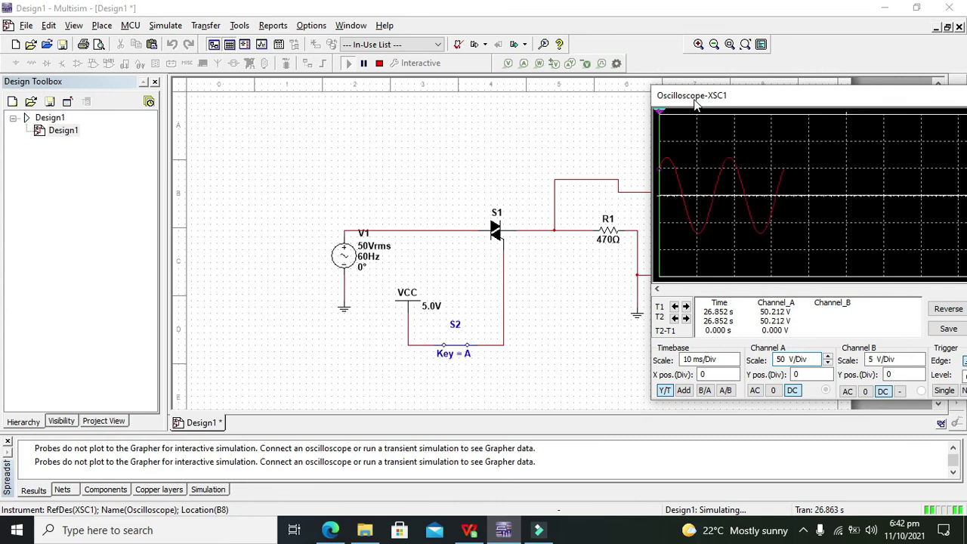
{"action": "left_click", "coordinate": [551, 338]}
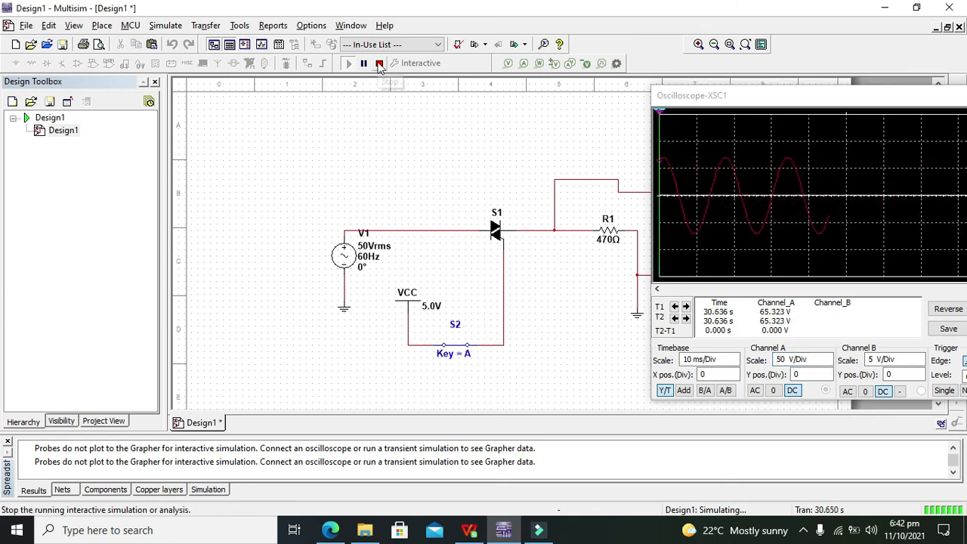